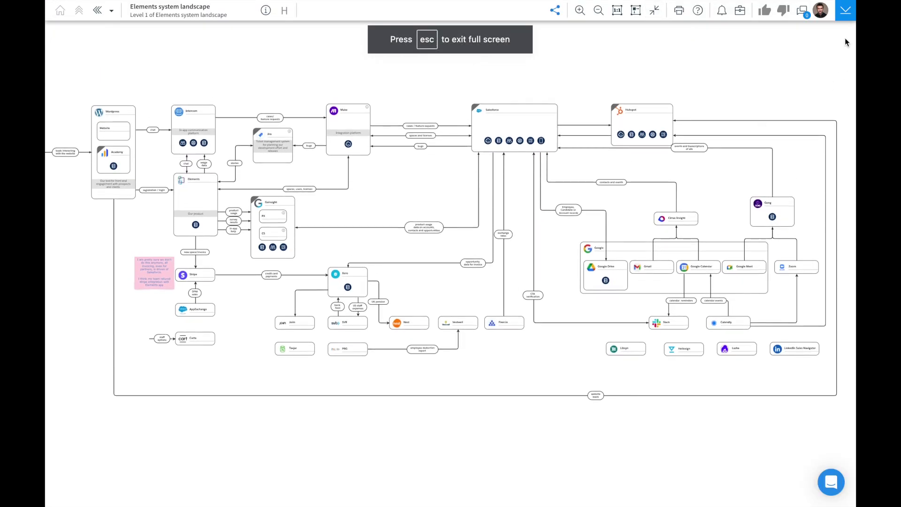
Step: Look over the systems and connections in the published Elements system landscape diagram, from Wordpress to Hubspot
click(580, 10)
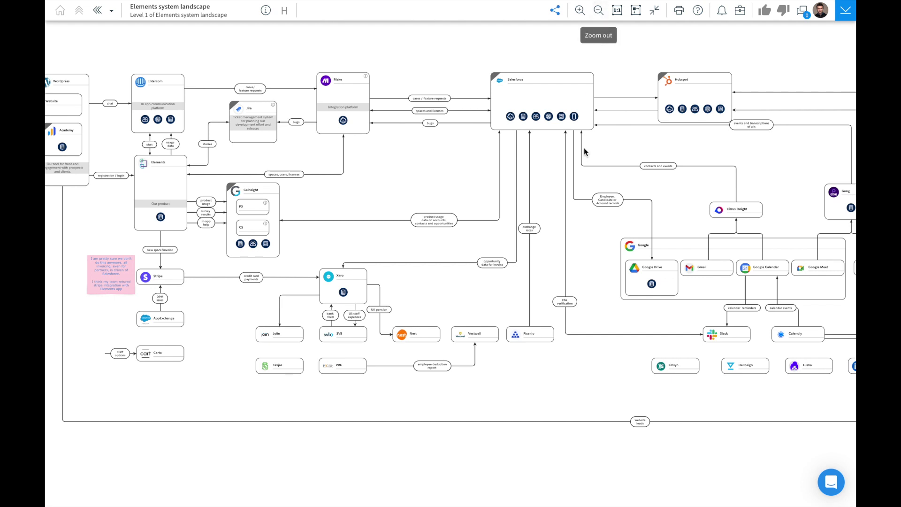
scroll(583, 148, right, 2)
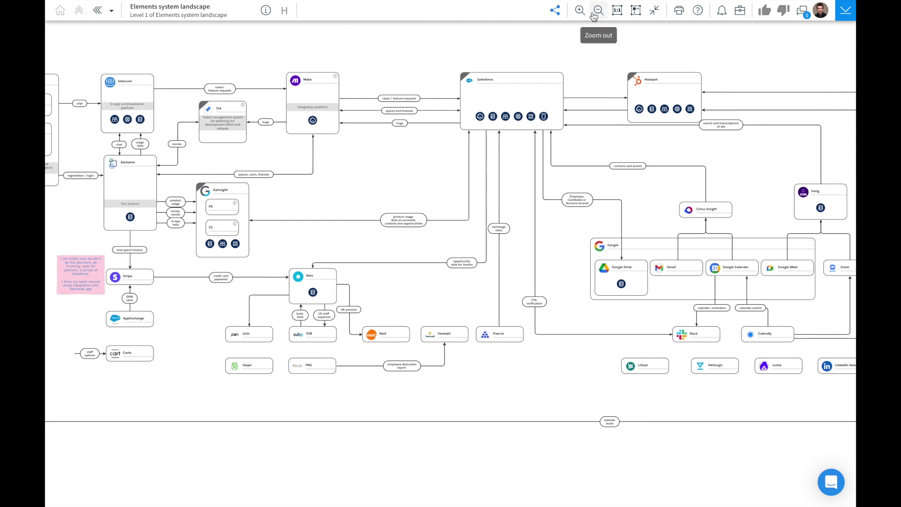
scroll(503, 174, right, 2)
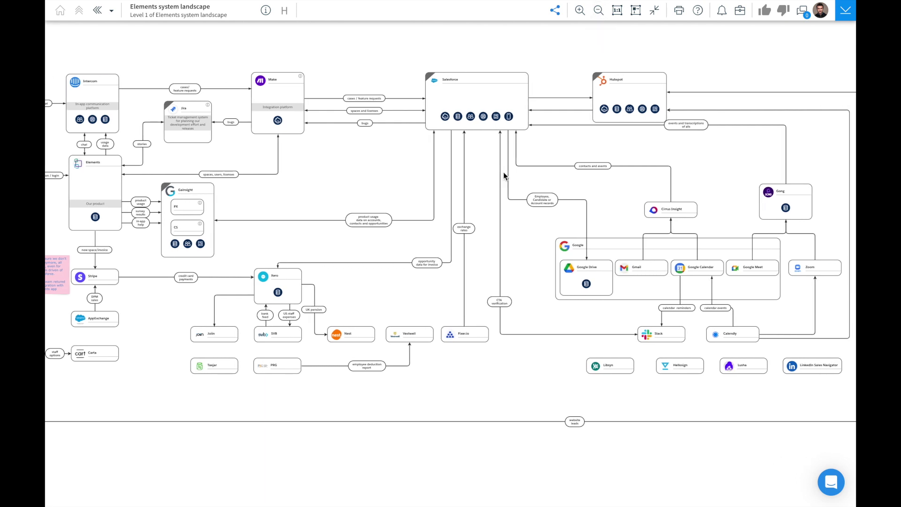
scroll(503, 173, left, 6)
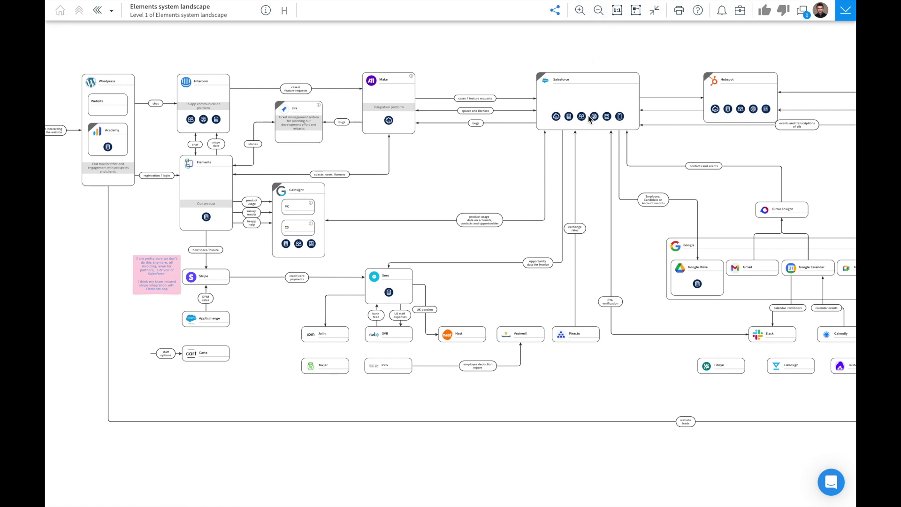
scroll(587, 115, up, 1)
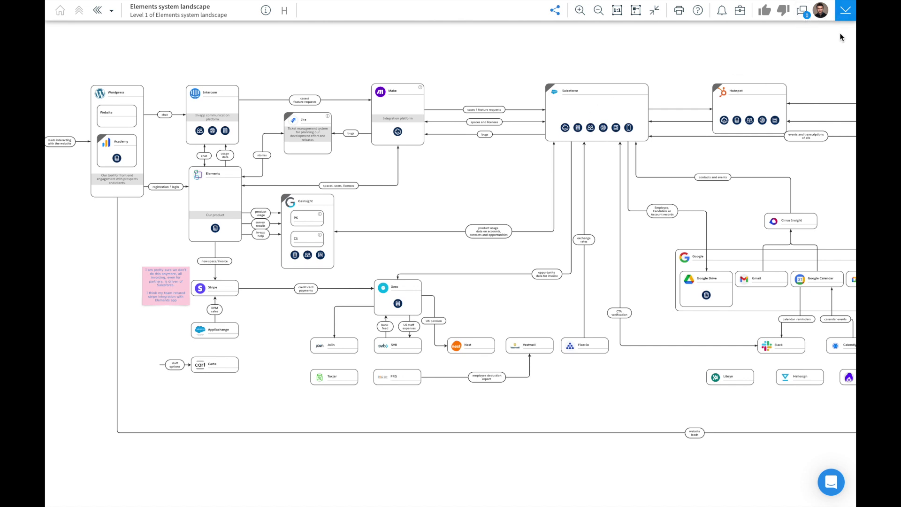
Step: Expand the toolbar and switch the landscape diagram from its published Version 5 to the Draft, leaving the version panel closed
click(845, 11)
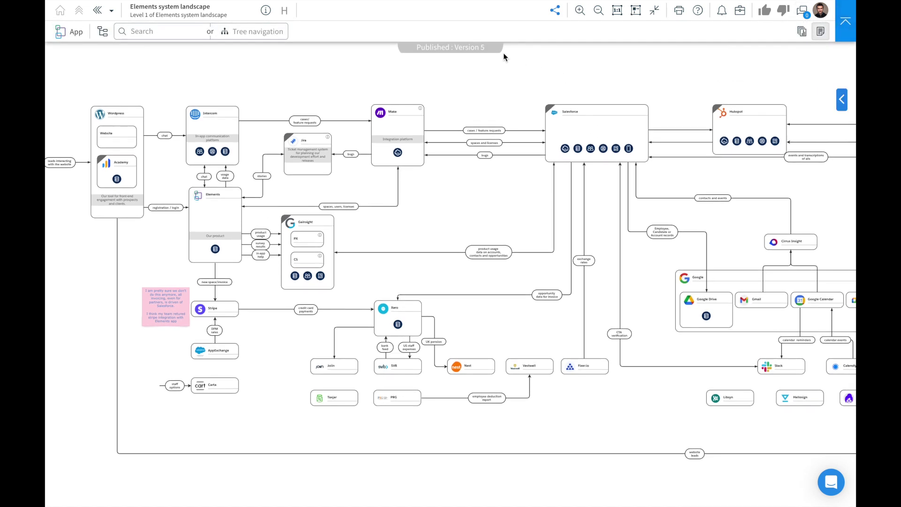
scroll(593, 187, right, 3)
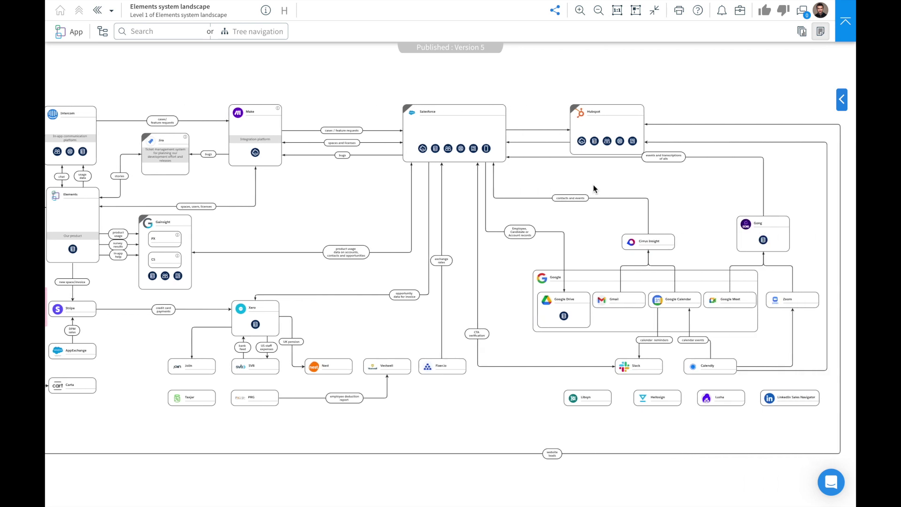
scroll(593, 184, left, 4)
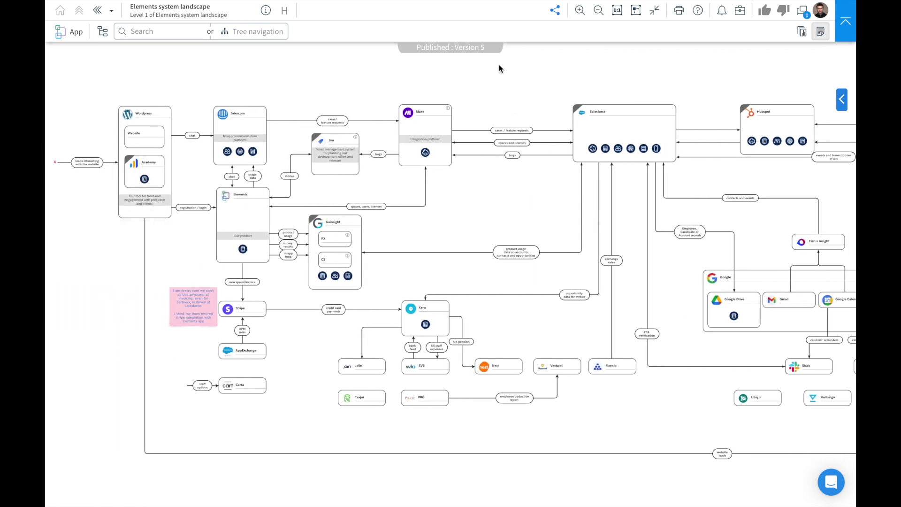
click(489, 50)
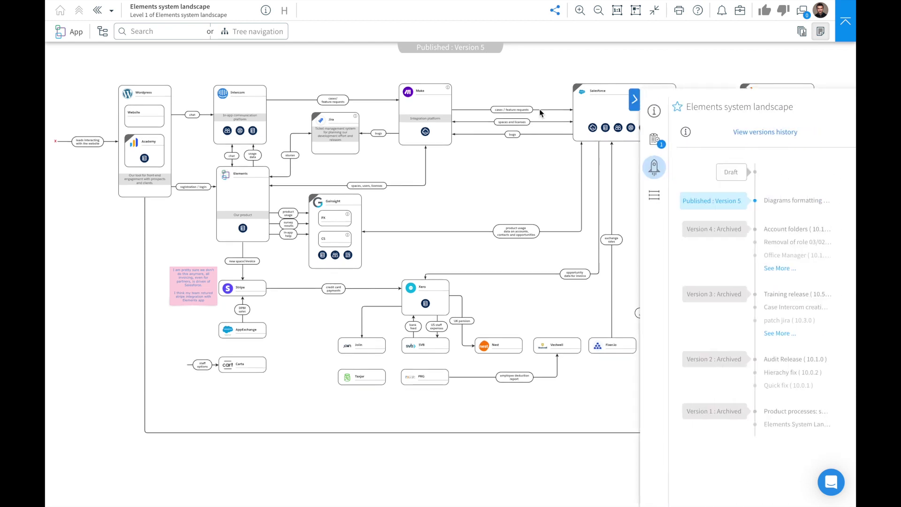
click(716, 173)
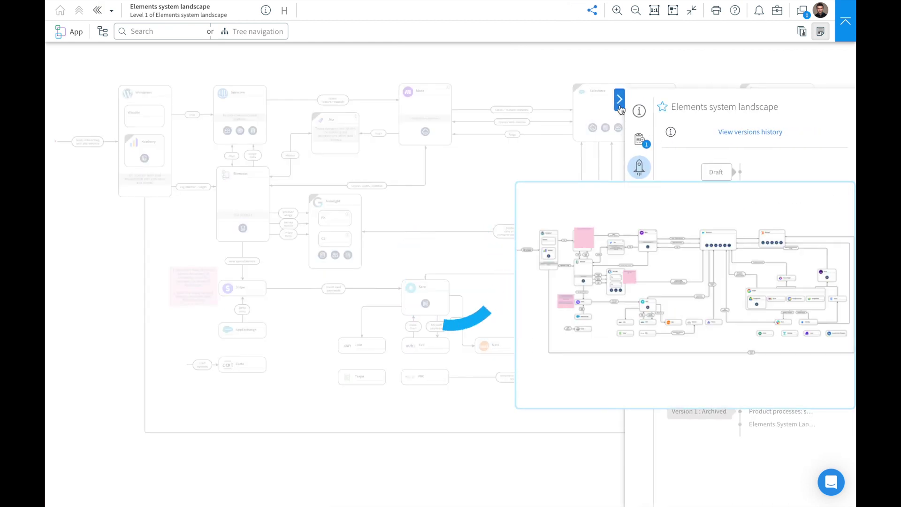
click(620, 107)
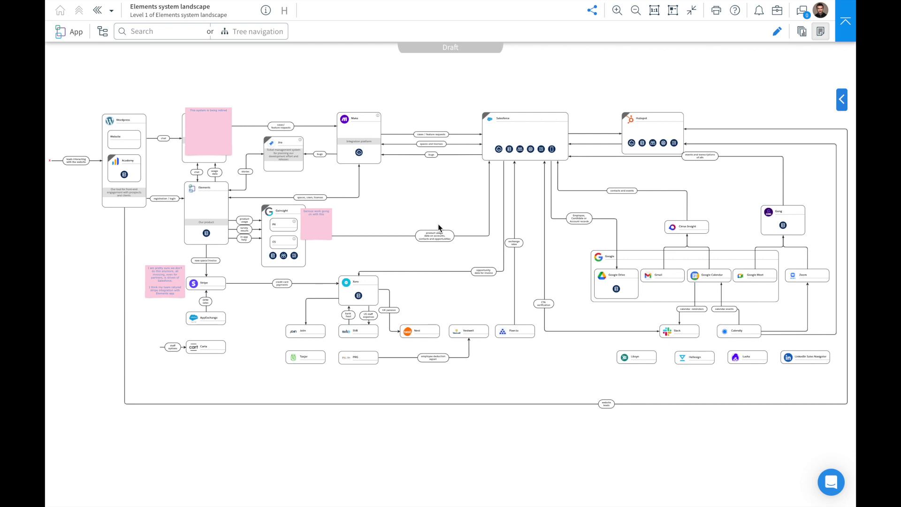
Step: Examine the sticky notes on the draft landscape diagram around Elements, Gainsight and Stripe
scroll(300, 144, left, 2)
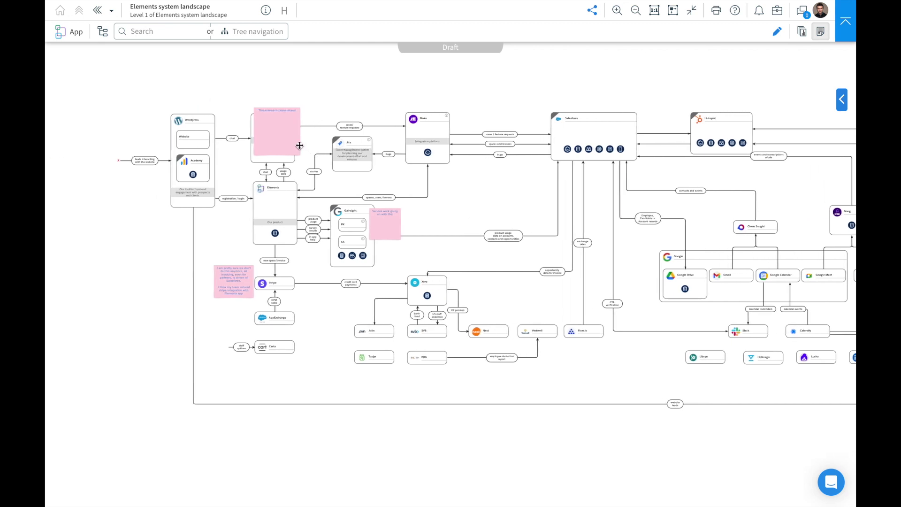
scroll(300, 144, up, 1)
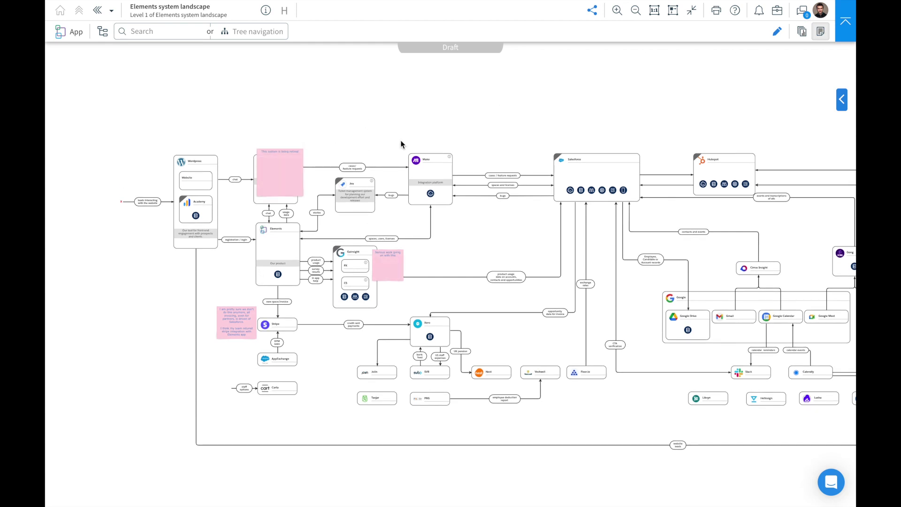
click(616, 9)
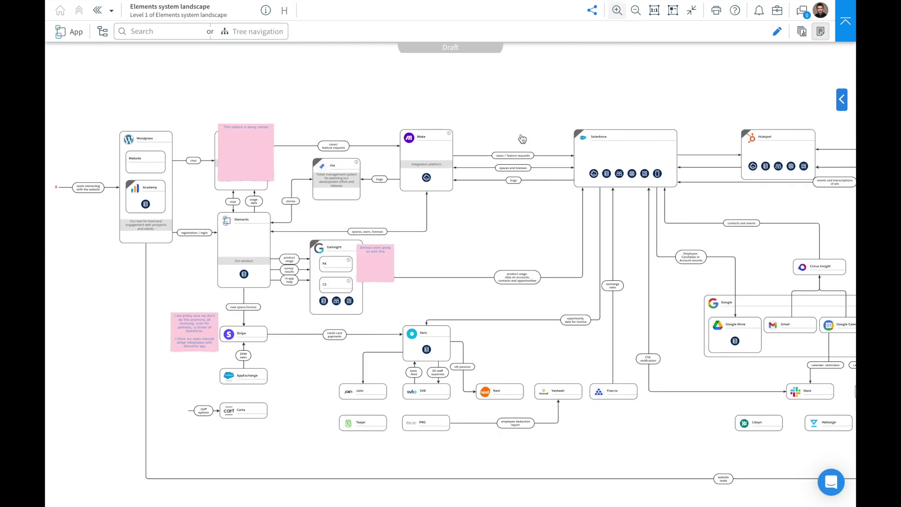
click(617, 11)
scroll(434, 252, left, 1)
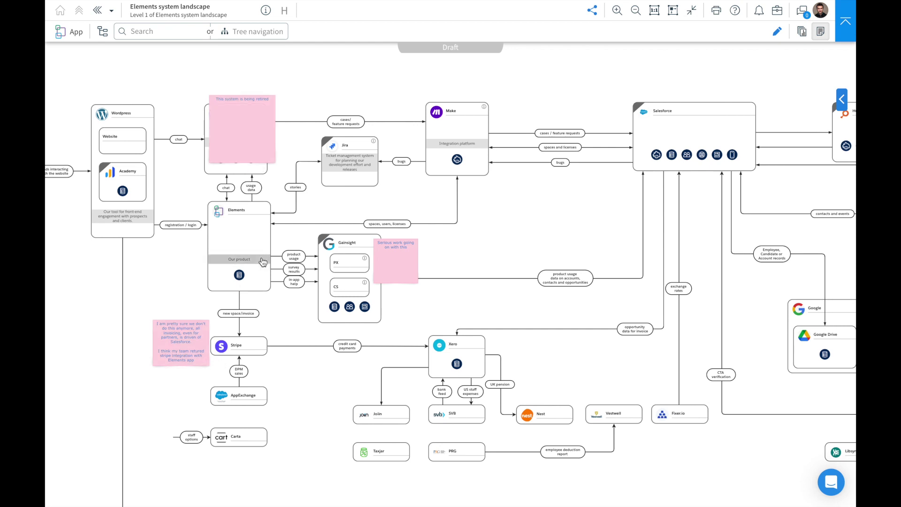
scroll(355, 215, up, 1)
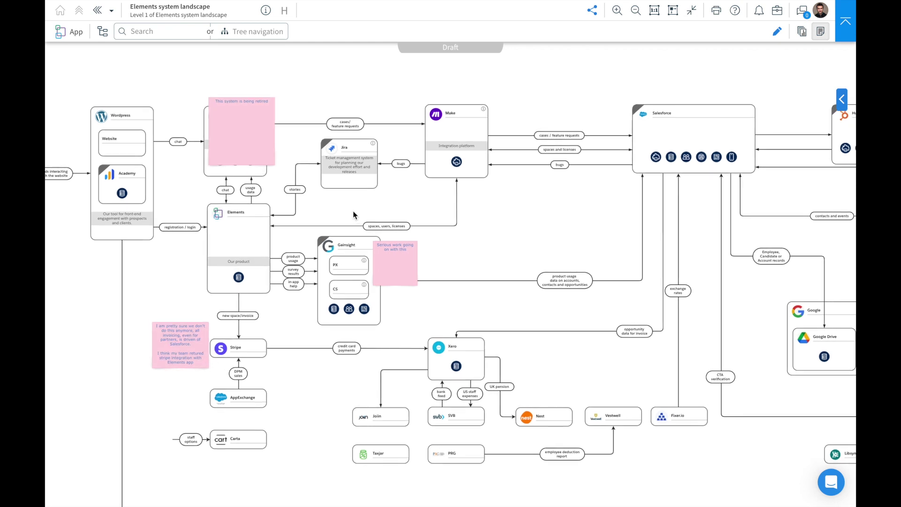
drag(354, 211, 379, 244)
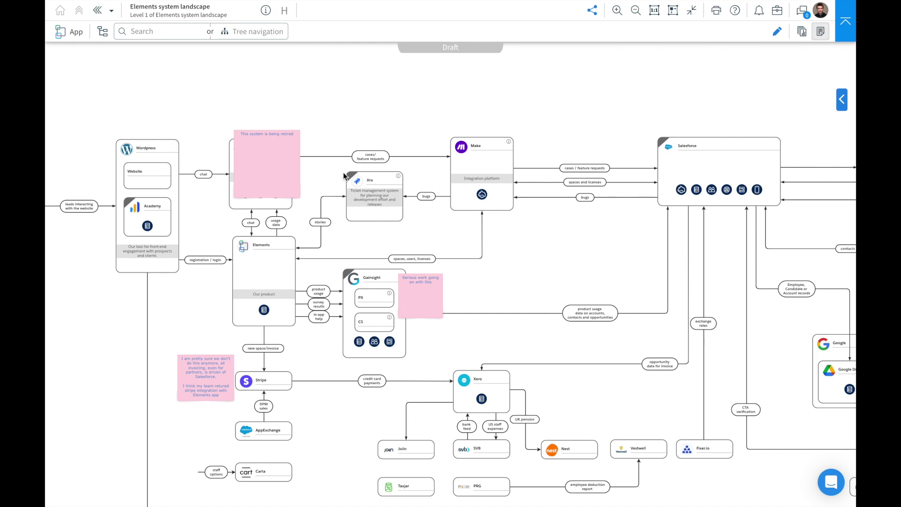
Step: Examine the integration flows linking Elements, Jira, Make and Salesforce at a larger magnification
click(614, 16)
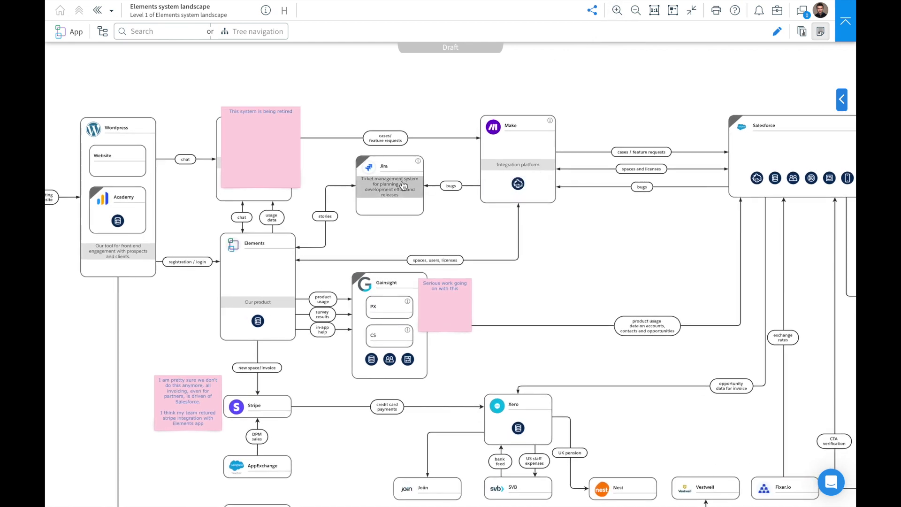
scroll(389, 231, left, 1)
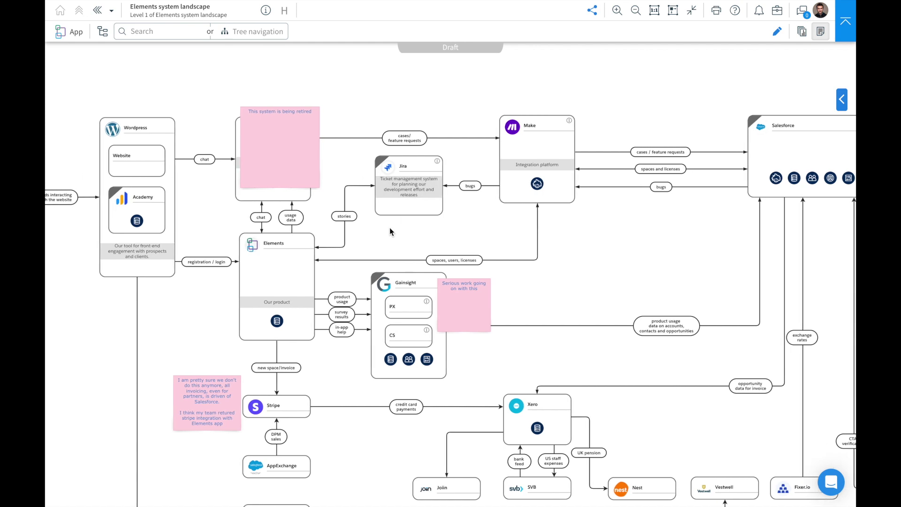
scroll(389, 230, left, 1)
scroll(389, 231, left, 1)
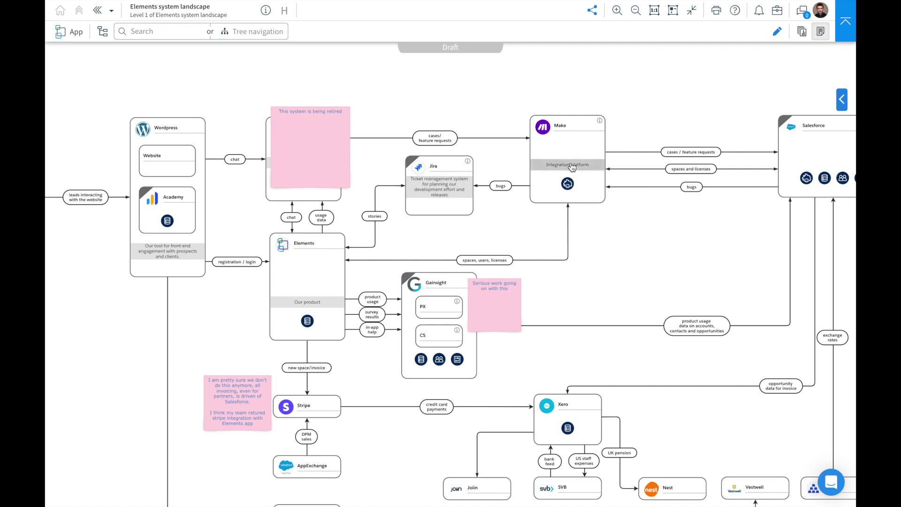
scroll(570, 166, right, 2)
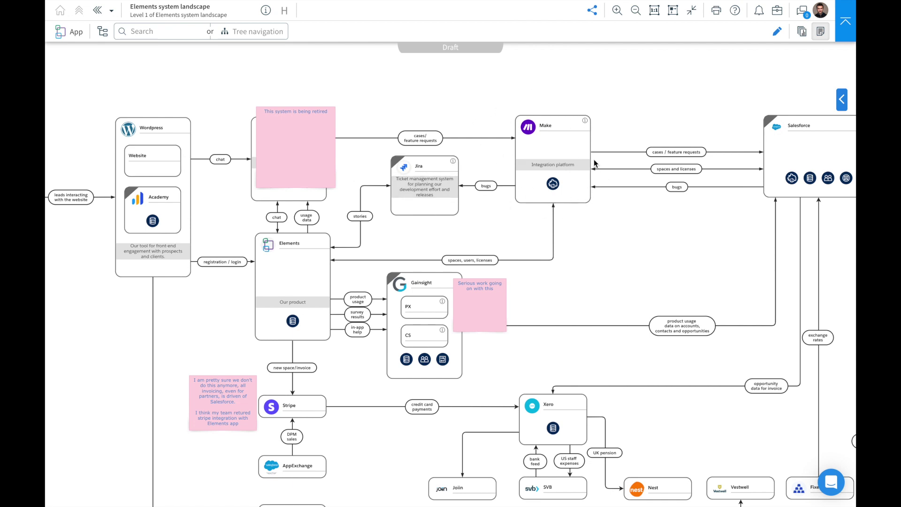
scroll(594, 163, right, 2)
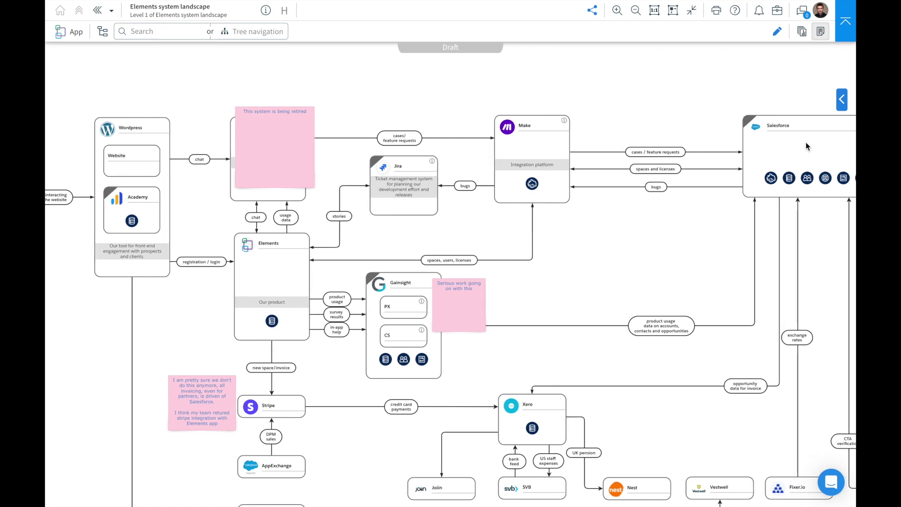
scroll(488, 183, right, 1)
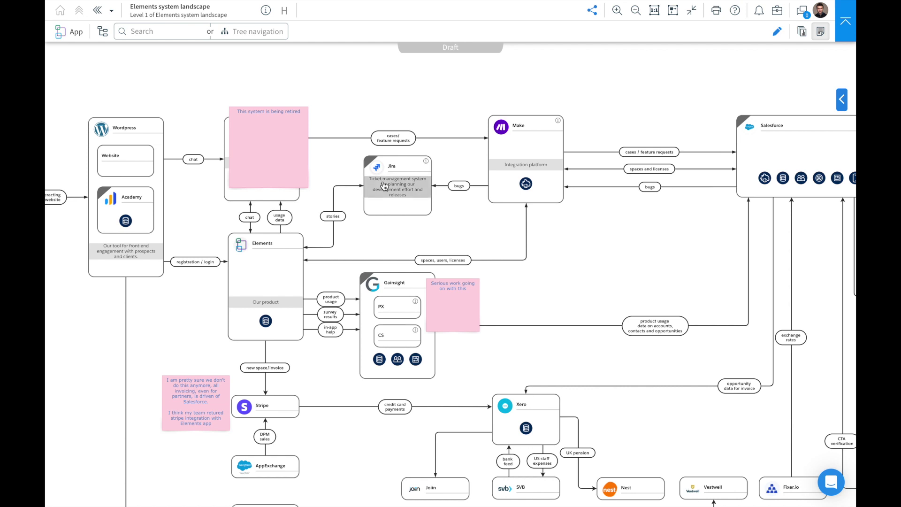
Step: Drill down into Jira's lower-level diagram and show its header with the diagram description and icon legend
click(375, 167)
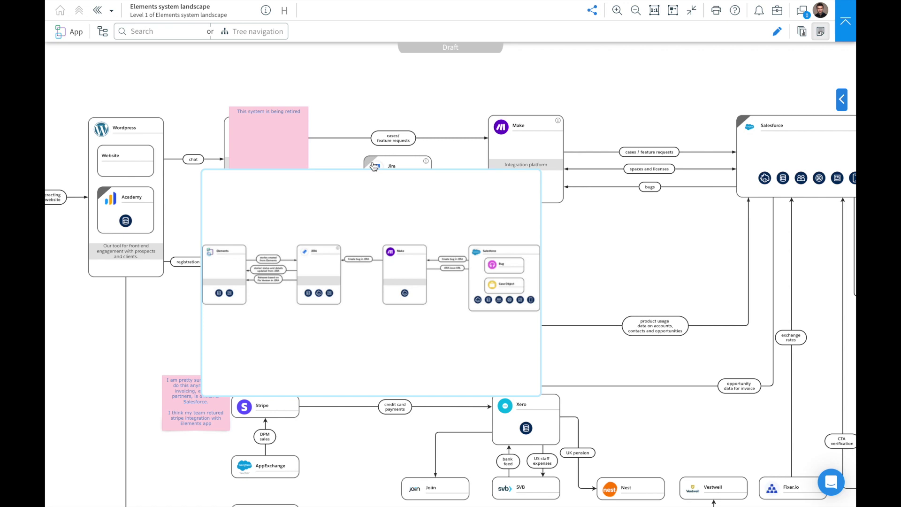
click(374, 166)
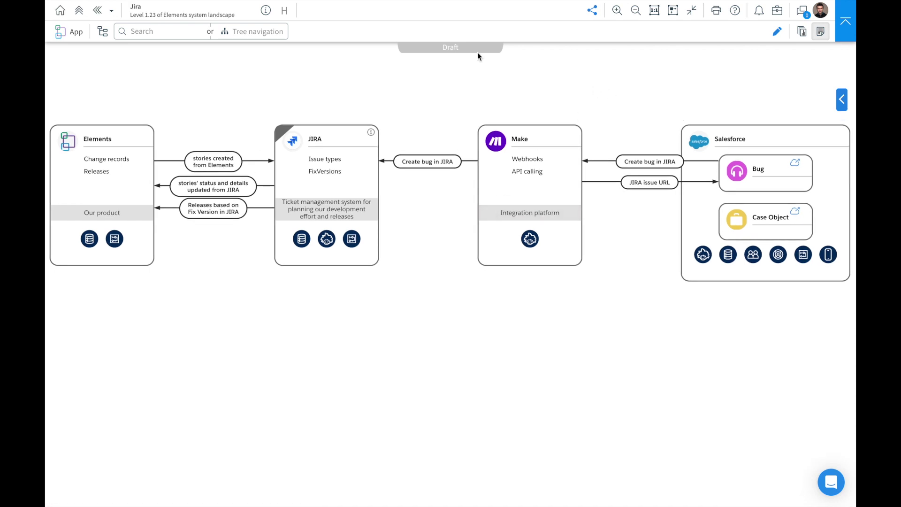
click(286, 12)
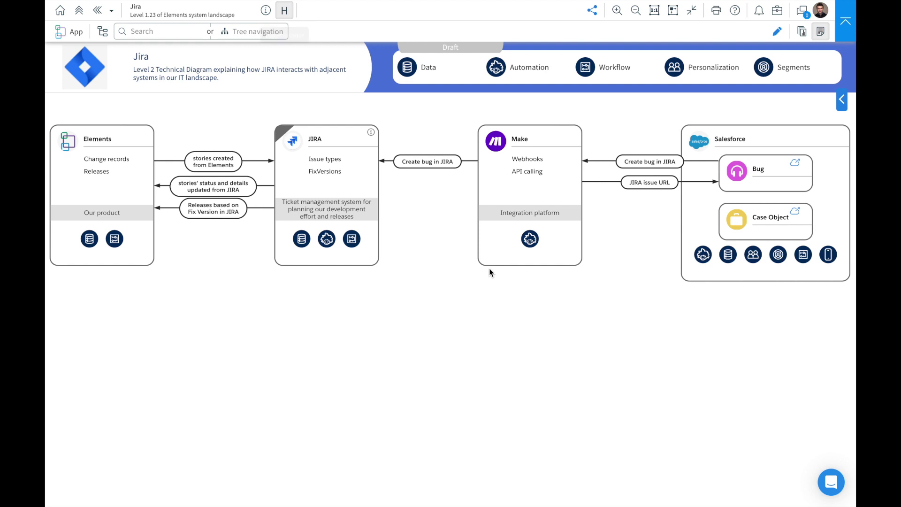
click(288, 16)
click(288, 16)
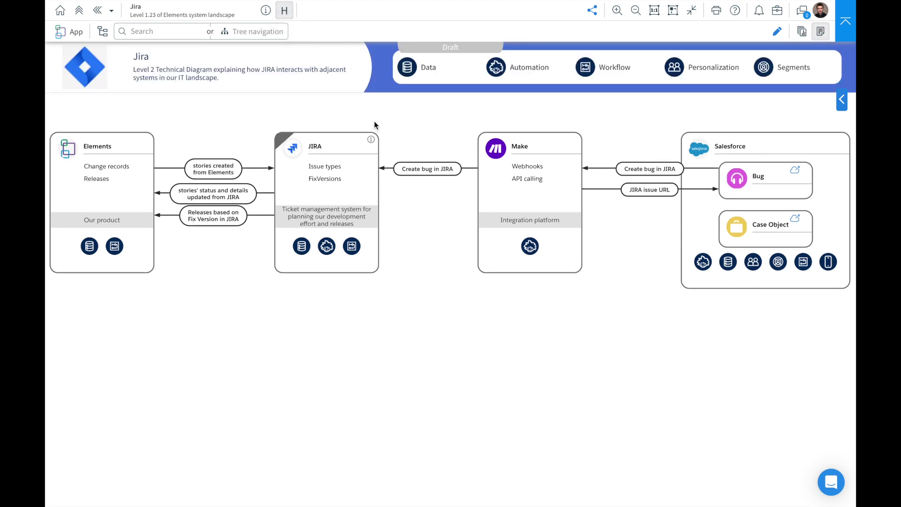
scroll(384, 160, up, 1)
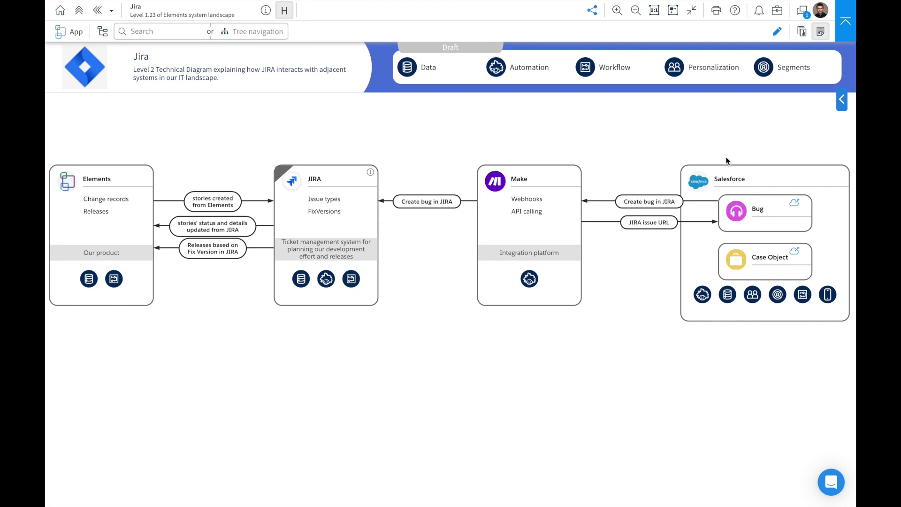
Step: Open the JIRA system model linked to the JIRA box in the diagram
click(845, 37)
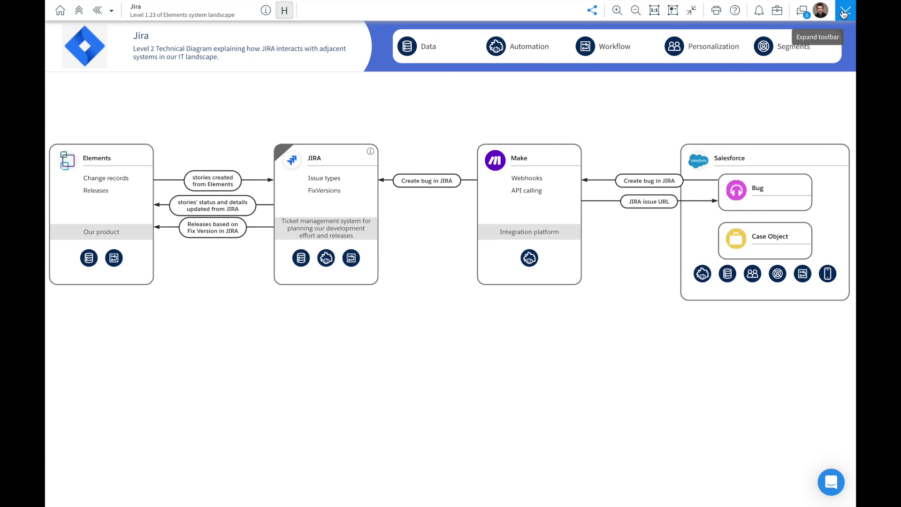
click(843, 14)
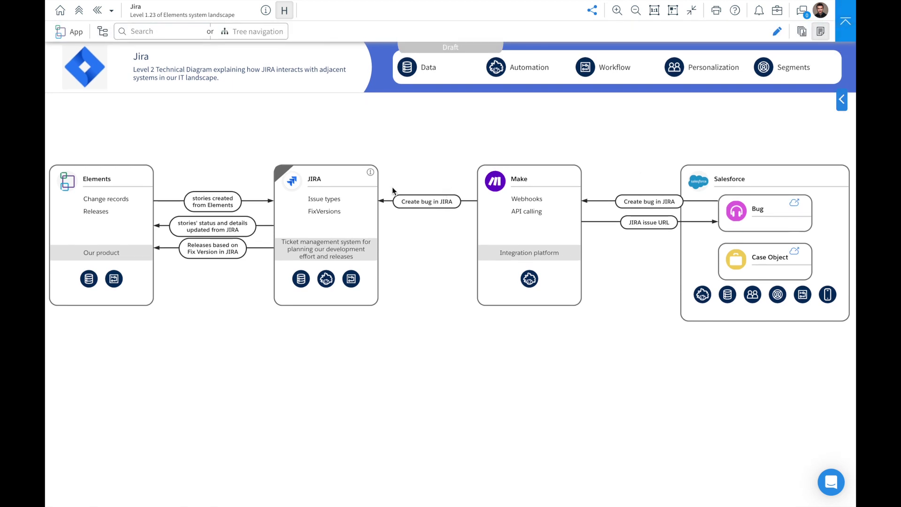
click(372, 175)
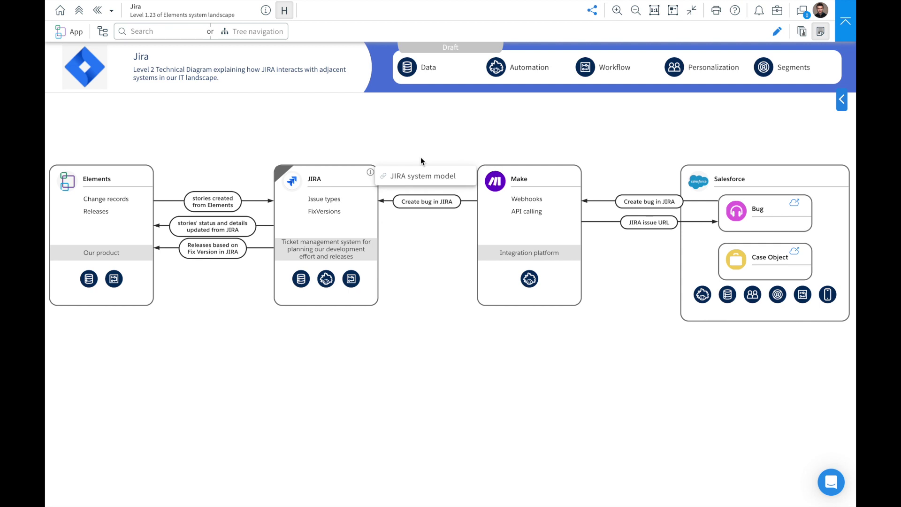
click(412, 183)
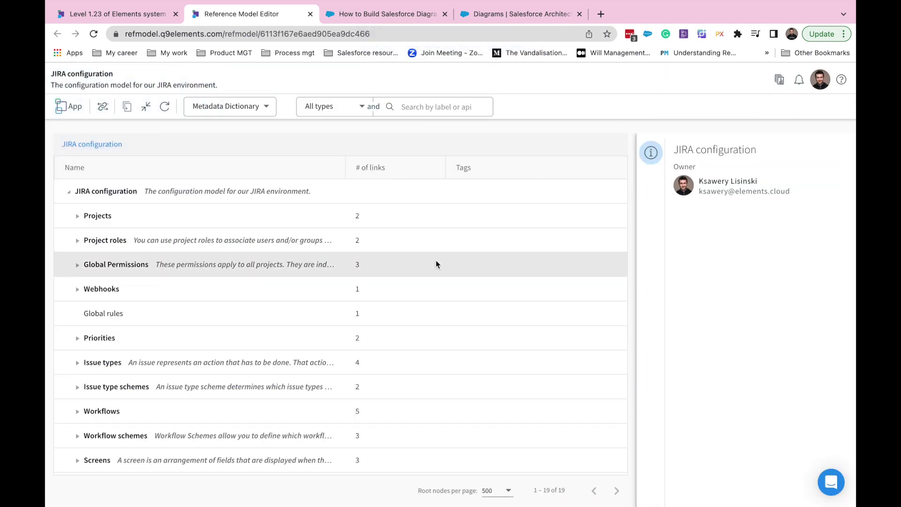
Step: Expand the Projects and Issue types nodes of the JIRA configuration model
click(78, 216)
scroll(82, 249, down, 1)
scroll(84, 301, down, 1)
click(77, 345)
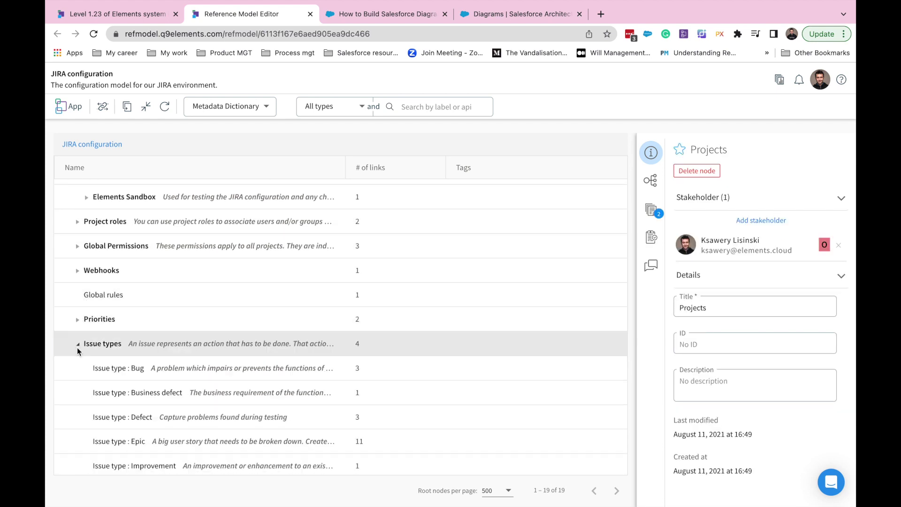
Step: Show the impact analysis and dependencies of the Bug issue type
click(125, 375)
click(652, 183)
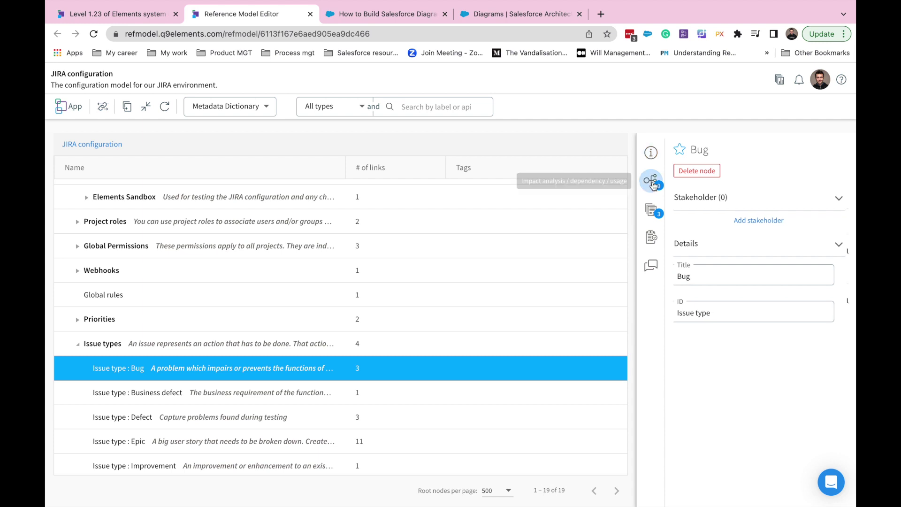
scroll(481, 264, down, 2)
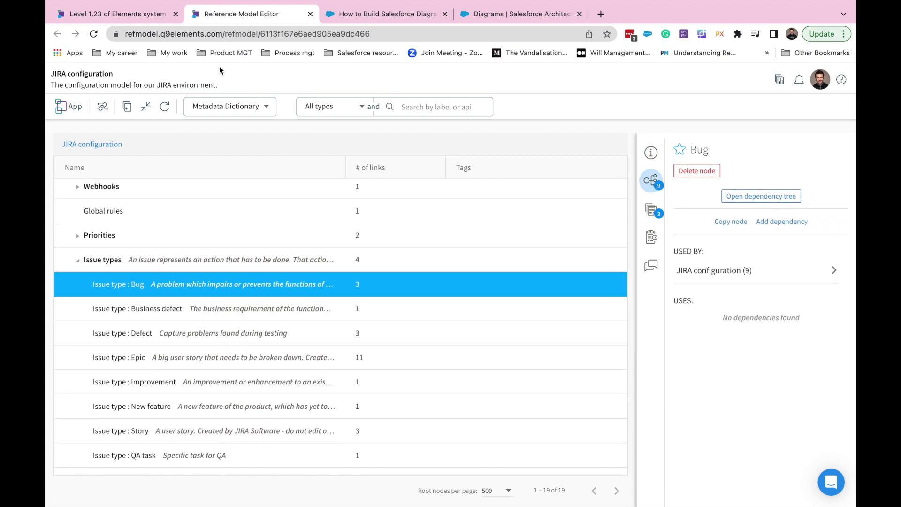
Step: Return to the Jira diagram and open the Case node of Data: Salesforce config linked to the Case Object box
click(157, 21)
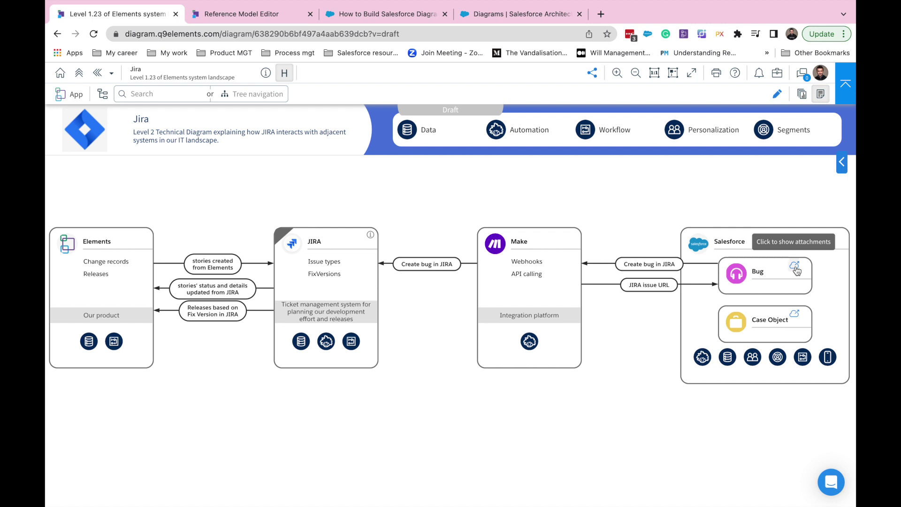
click(794, 314)
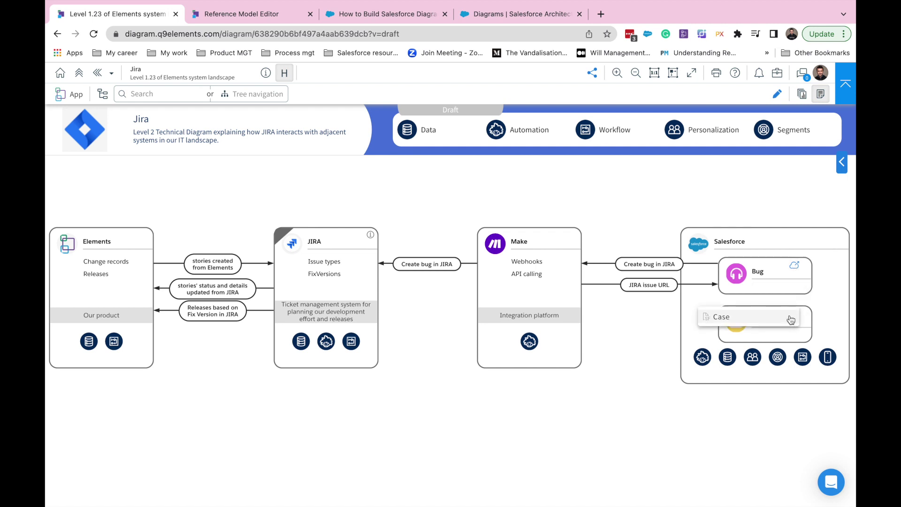
click(791, 318)
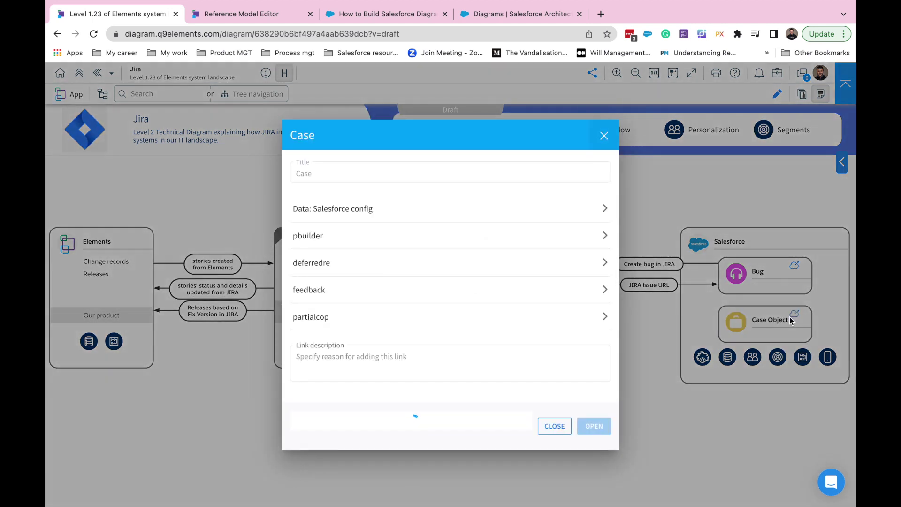
click(479, 217)
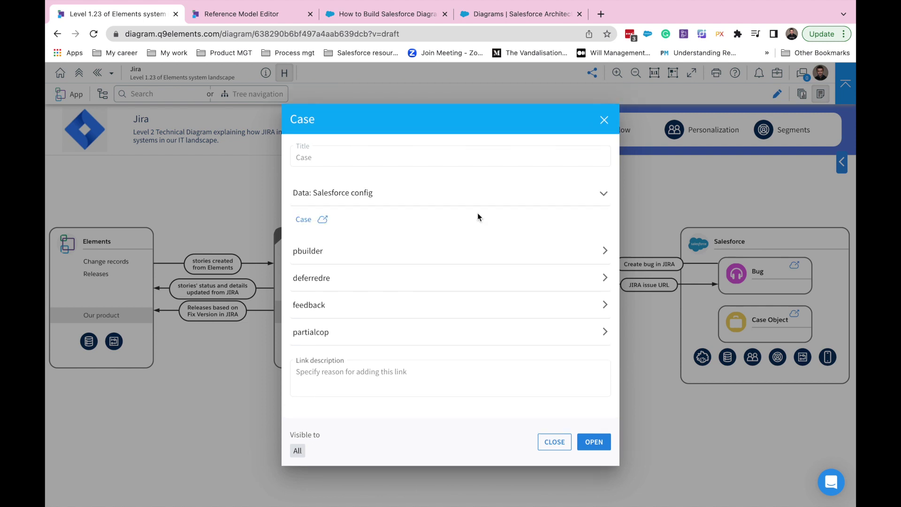
click(304, 220)
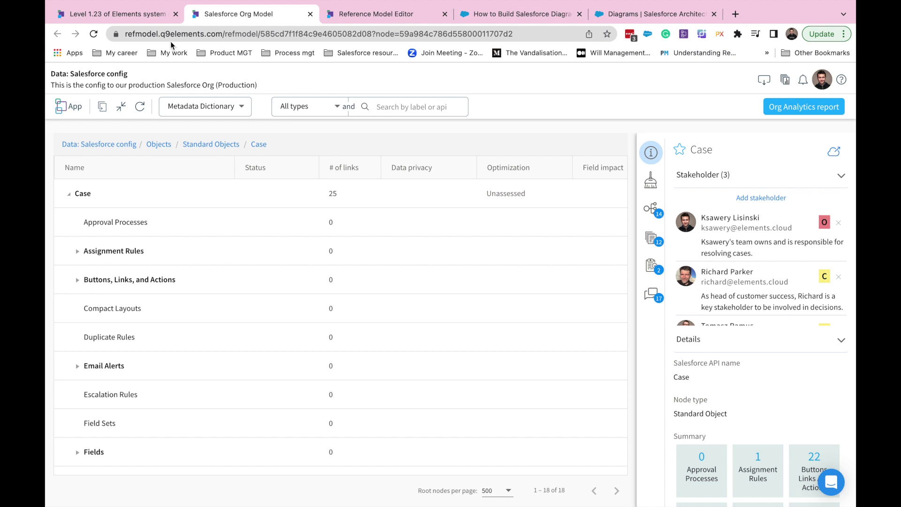
Step: From the Case link details in the diagram, open the Case object in Salesforce Setup and show its analytics and documentation panel
click(140, 14)
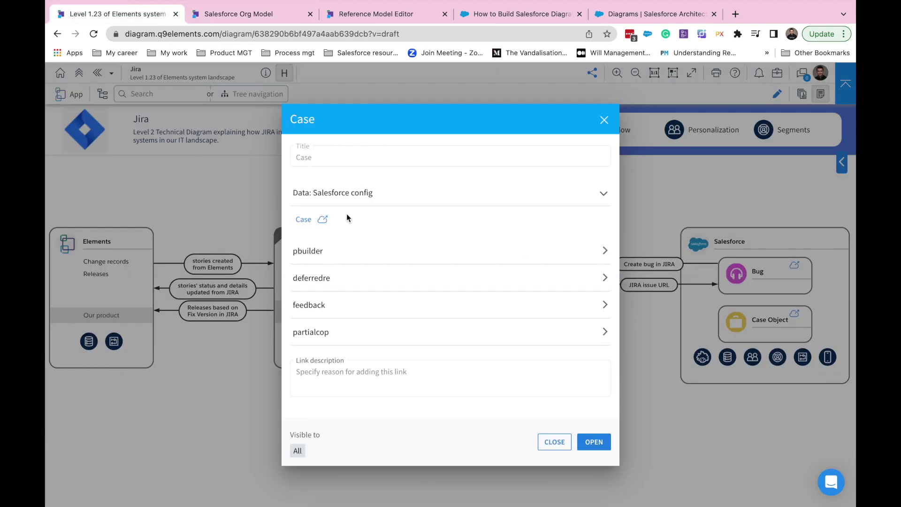
click(323, 219)
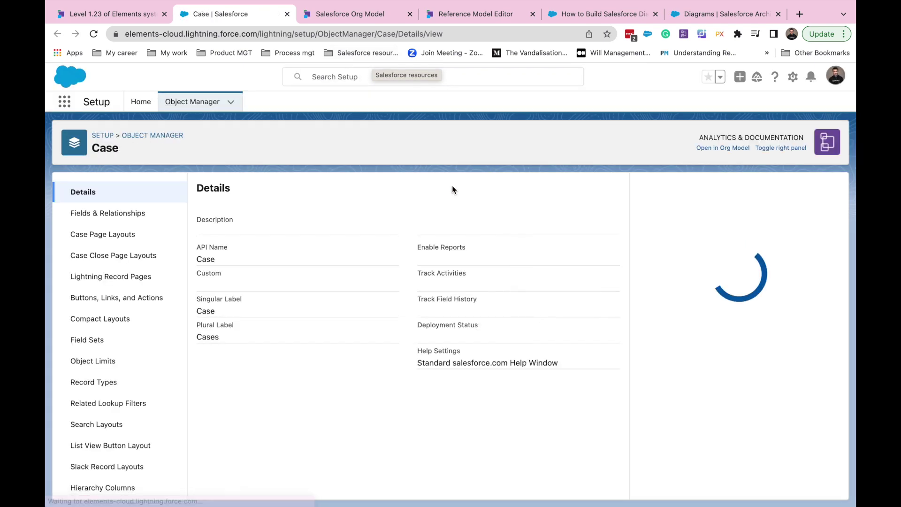
click(648, 276)
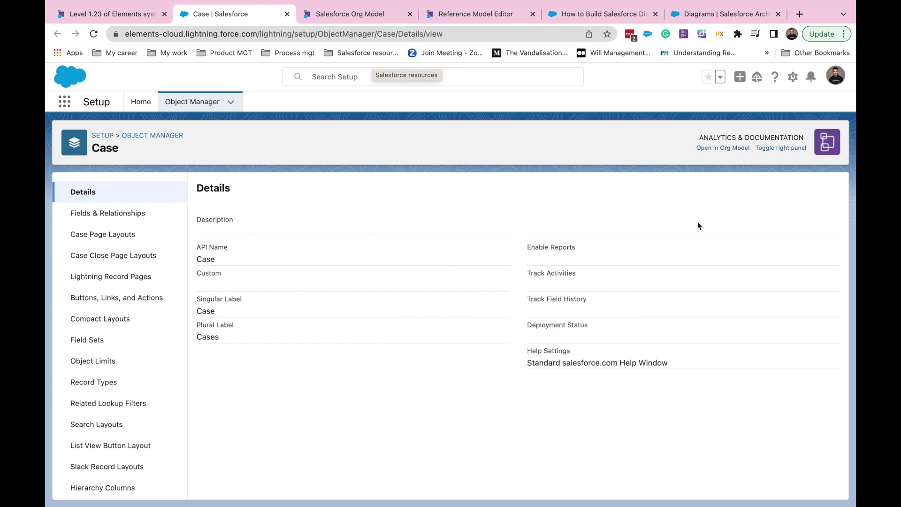
click(770, 151)
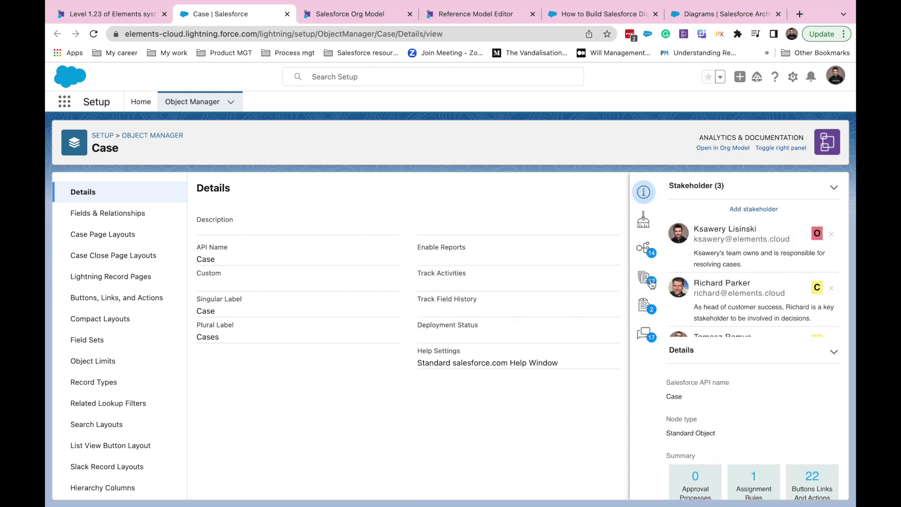
Step: List the architecture cards linked to the Salesforce Case object and preview the Case and Case Object diagrams
click(712, 254)
click(714, 275)
mouse_move(699, 328)
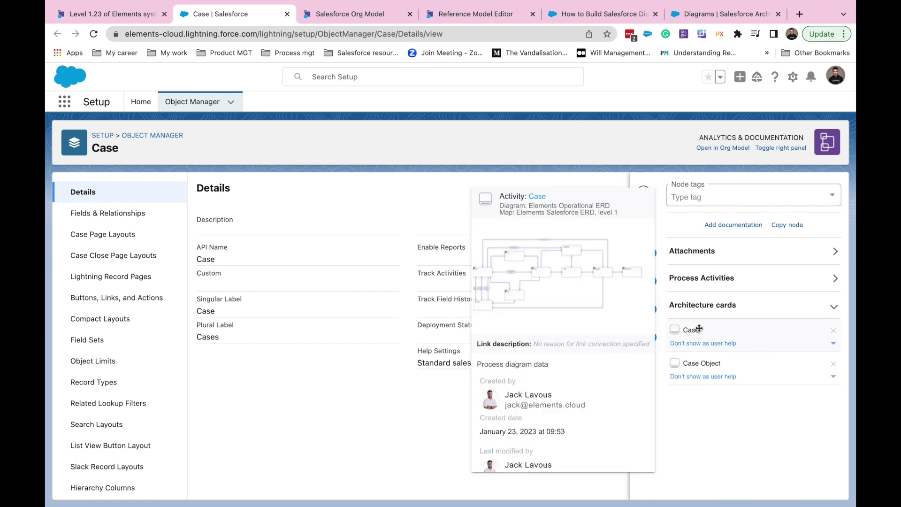
mouse_move(700, 361)
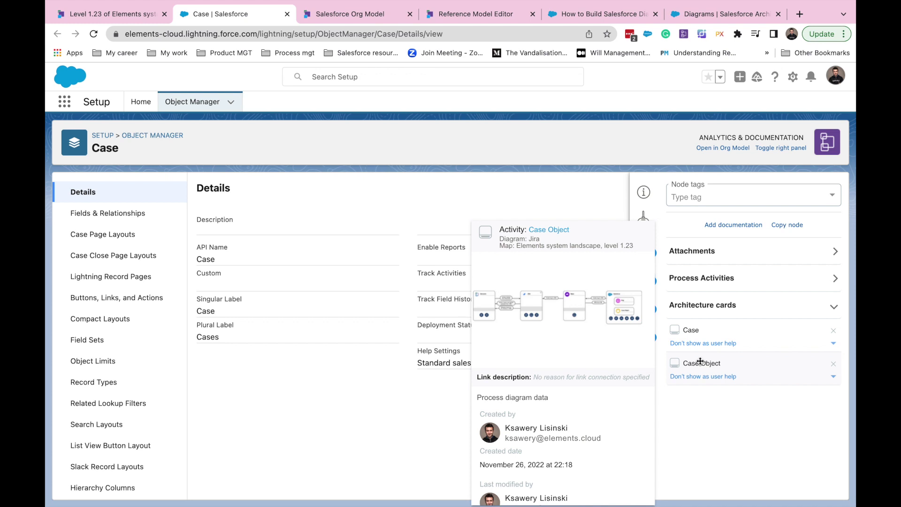
Step: Return to the Jira diagram in Elements, close the Case link details and hide the diagram header
click(152, 18)
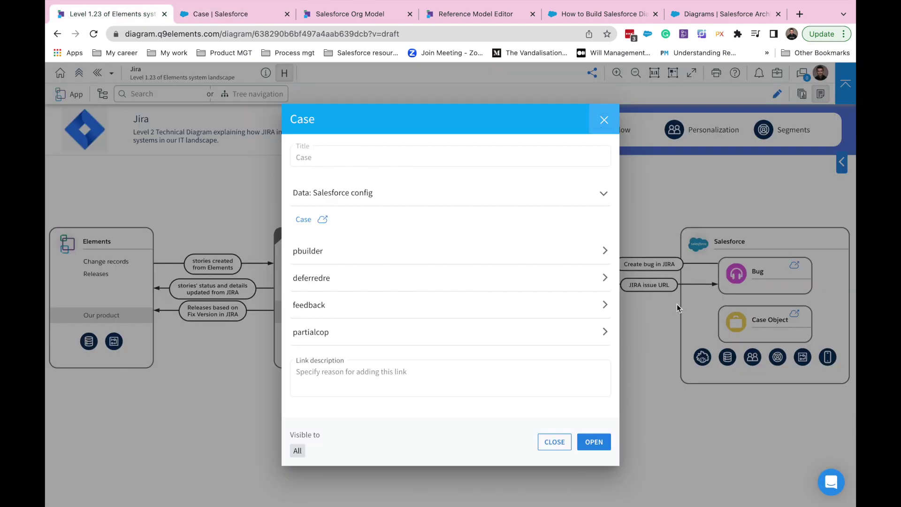
click(603, 120)
click(284, 73)
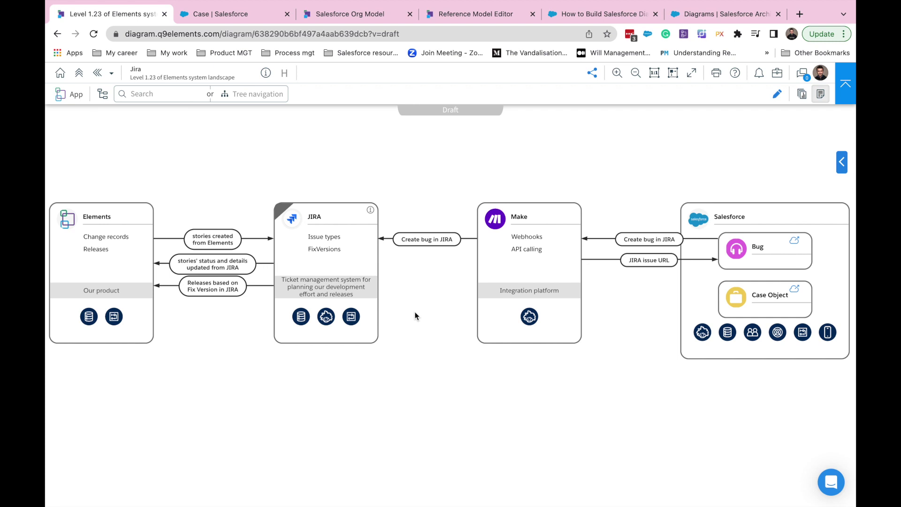
Step: Drill down from the JIRA box into its lower-level diagram with Interactions / automations, Workflows and JIRA data model
click(292, 218)
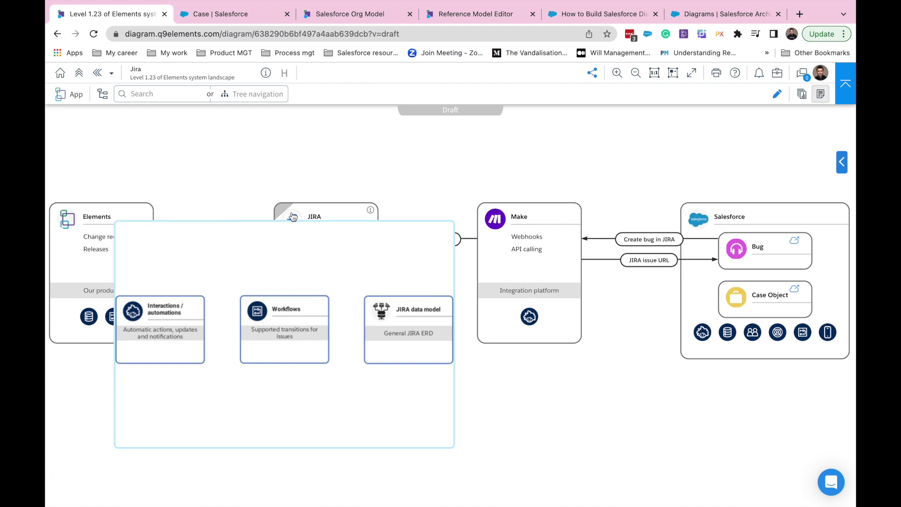
click(292, 217)
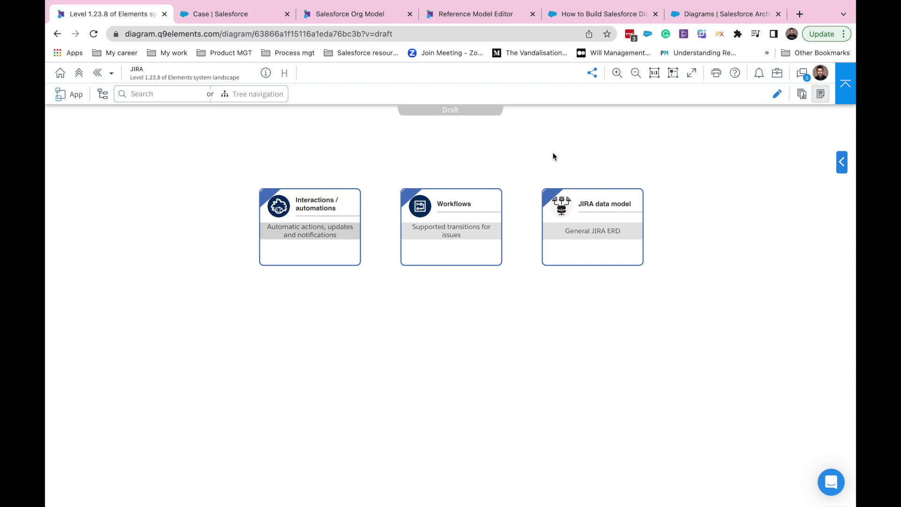
click(617, 72)
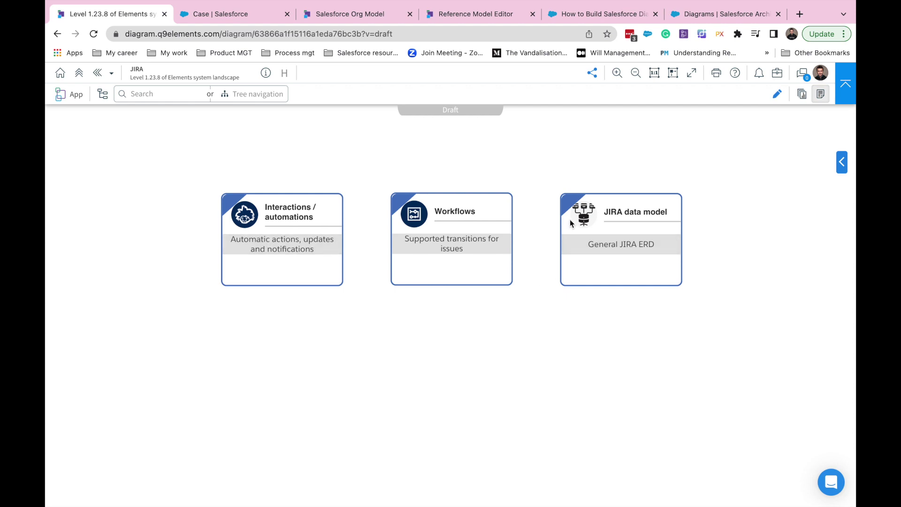
Step: Drill down into the JIRA data model diagram and bring the whole ERD into view, including the Workflow scheme box
mouse_move(570, 215)
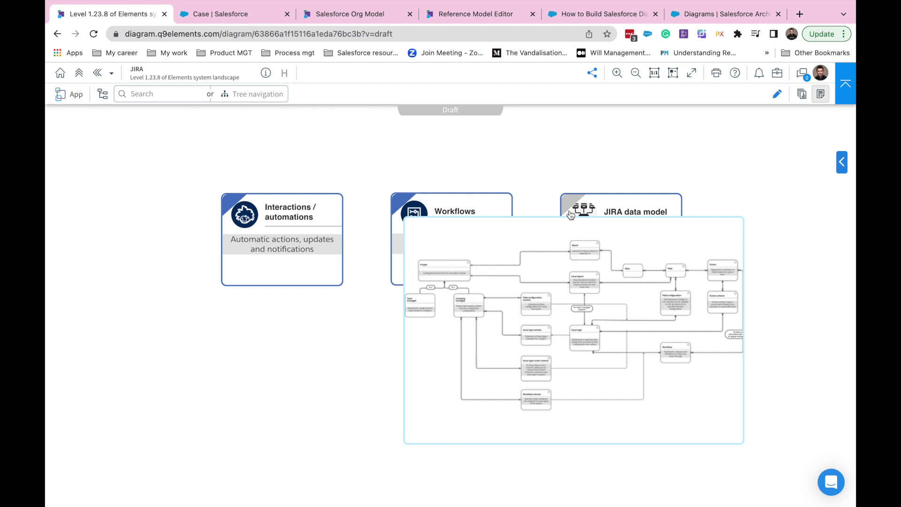
click(570, 215)
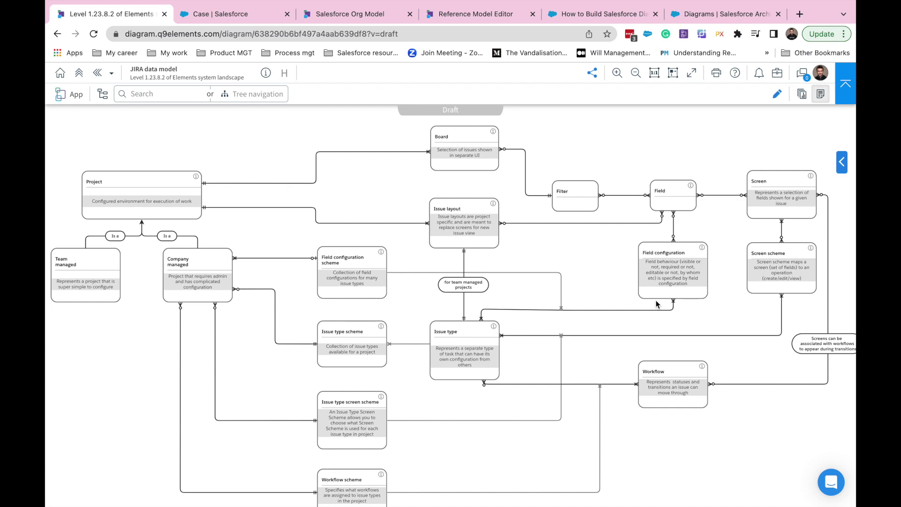
scroll(656, 302, down, 1)
scroll(423, 278, down, 1)
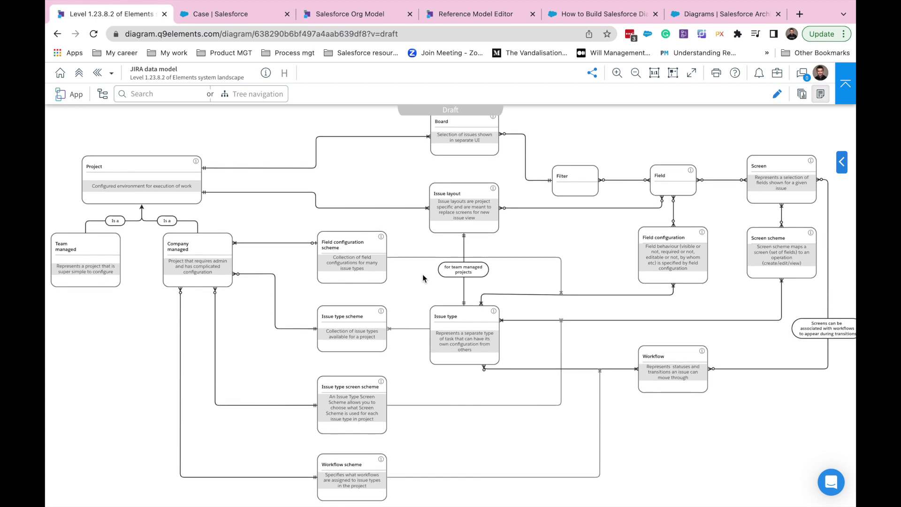